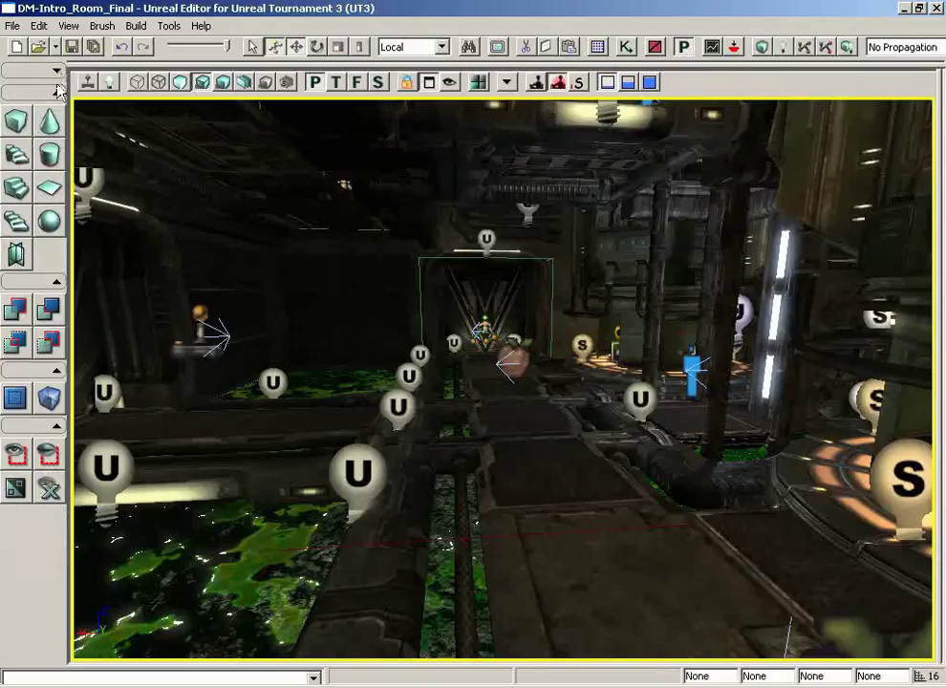
Collapse the brush primitive, CSG and volume tool groups, leaving only the actor visibility tools expanded
{"action": "left_click", "coordinate": [53, 90]}
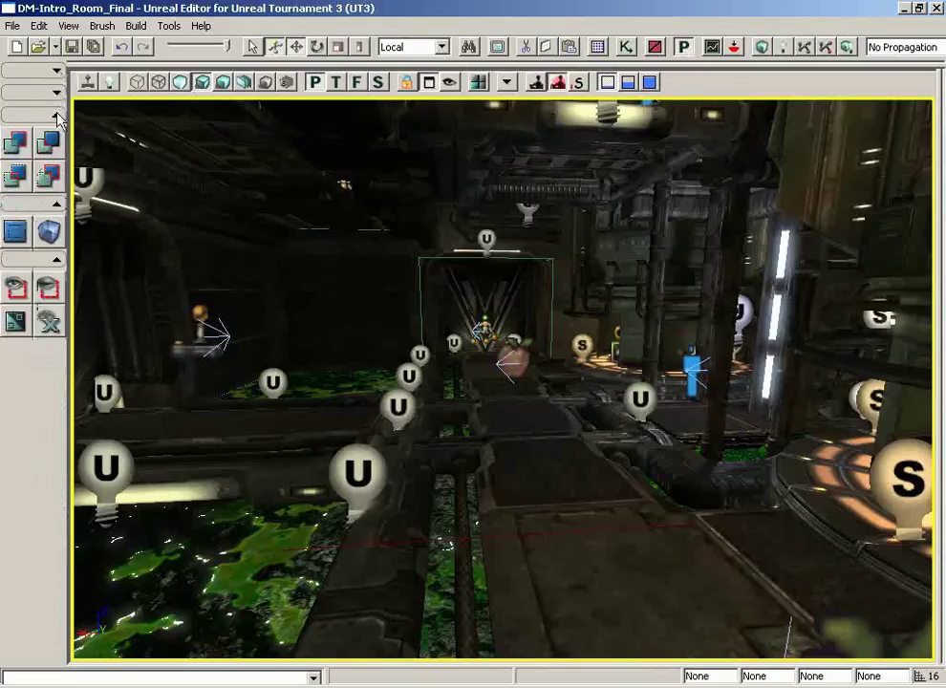
{"action": "left_click", "coordinate": [58, 115]}
{"action": "left_click", "coordinate": [54, 139]}
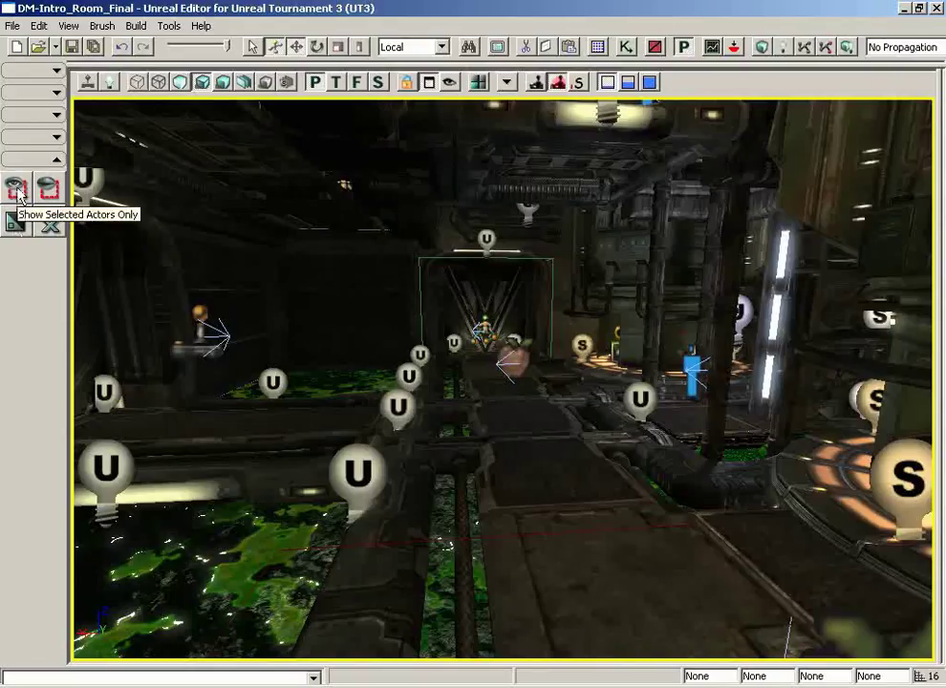
Select the side walkway mesh plus the two point lights beside it and show only these selected actors
{"action": "left_click", "coordinate": [373, 456]}
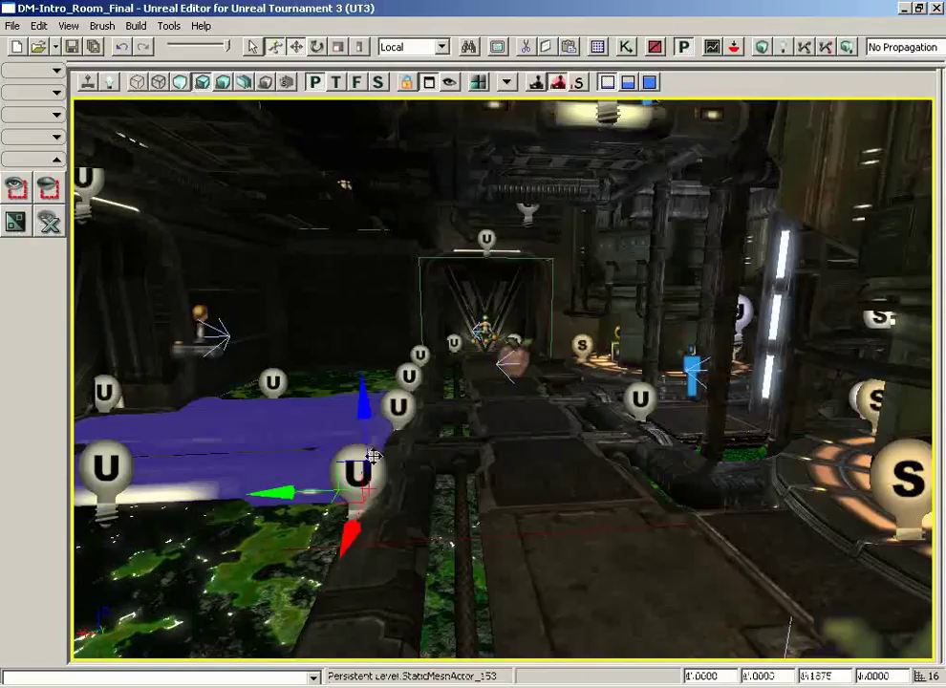
{"action": "right_click_drag", "start_coordinate": [372, 455], "coordinate": [286, 456]}
{"action": "left_click", "coordinate": [322, 432]}
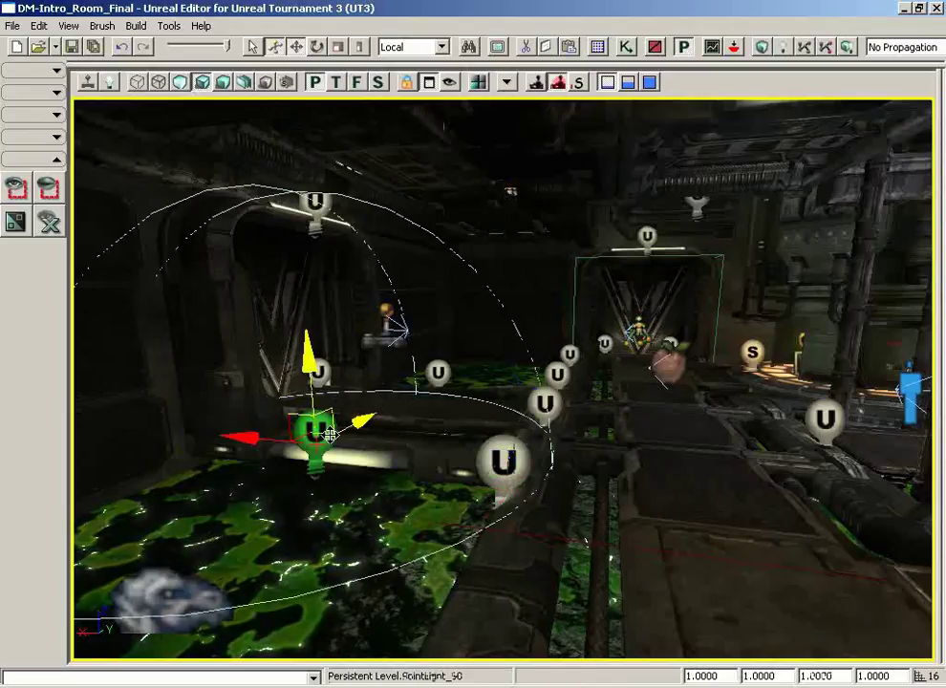
{"action": "left_click", "coordinate": [437, 426]}
{"action": "left_click", "coordinate": [440, 375], "text": "ctrl"}
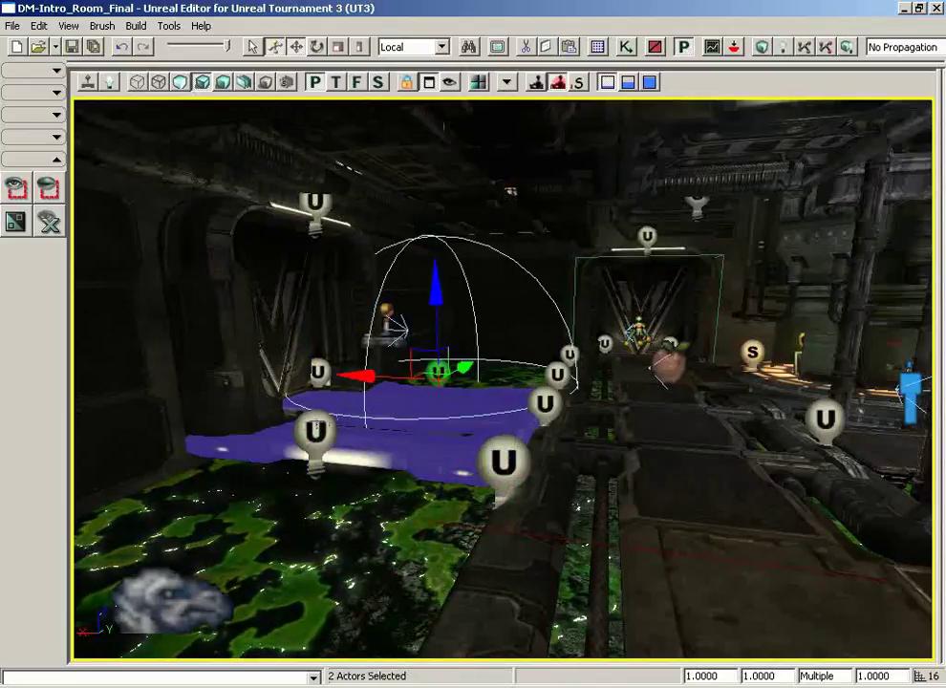
{"action": "left_click", "coordinate": [316, 430], "text": "ctrl"}
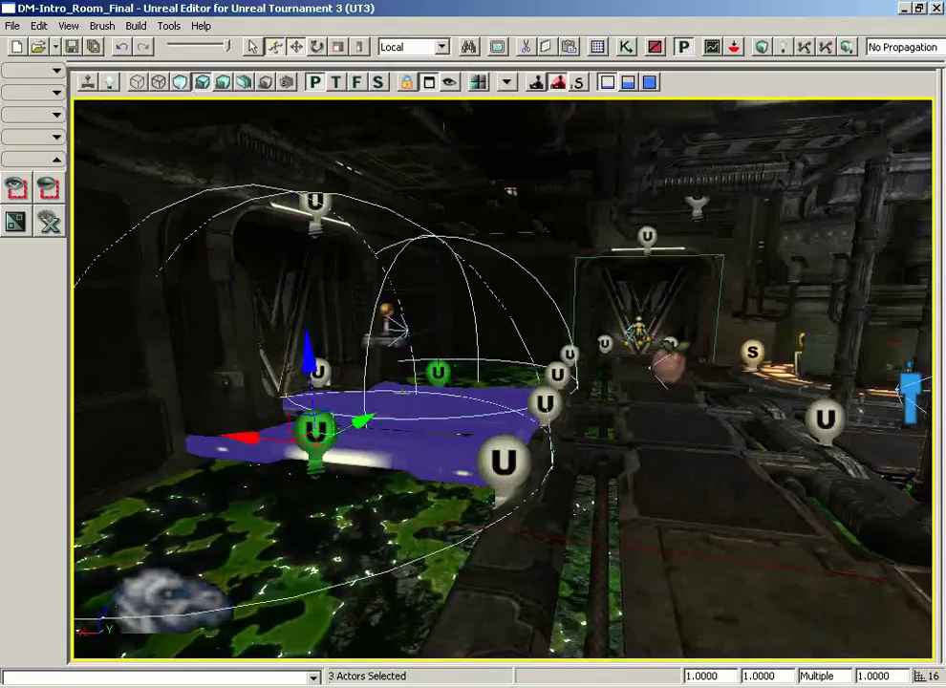
{"action": "left_click", "coordinate": [16, 188]}
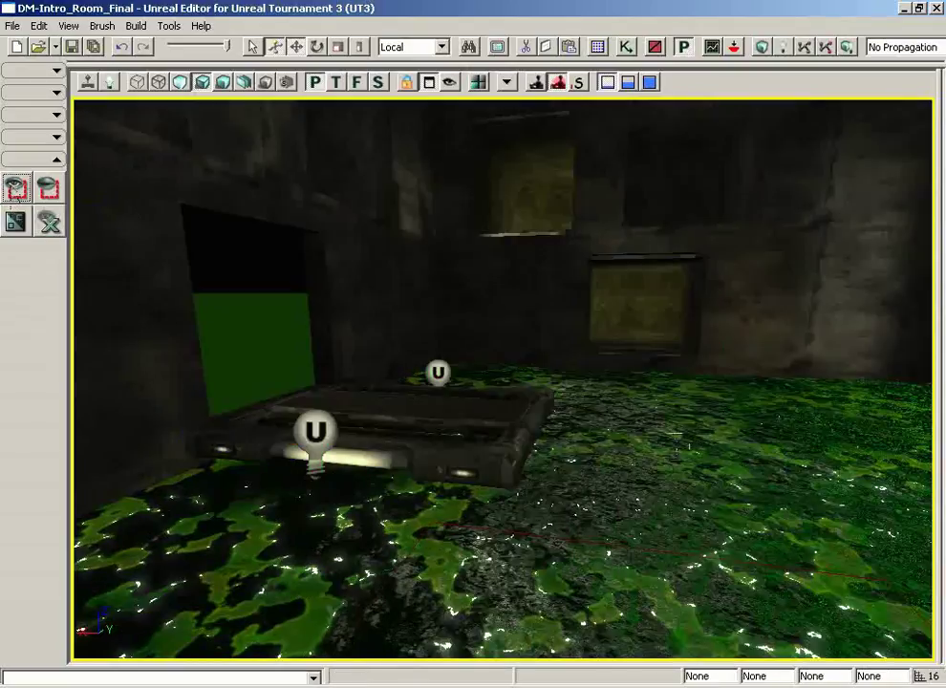
Examine the isolated walkway and lights from several angles, checking them in wireframe and lit views
{"action": "left_click_drag", "start_coordinate": [671, 435], "coordinate": [619, 315]}
{"action": "mouse_move", "coordinate": [695, 522]}
{"action": "right_mouse_down"}
{"action": "mouse_move", "coordinate": [731, 443]}
{"action": "mouse_move", "coordinate": [931, 323]}
{"action": "mouse_move", "coordinate": [931, 338]}
{"action": "mouse_move", "coordinate": [695, 521]}
{"action": "right_mouse_up"}
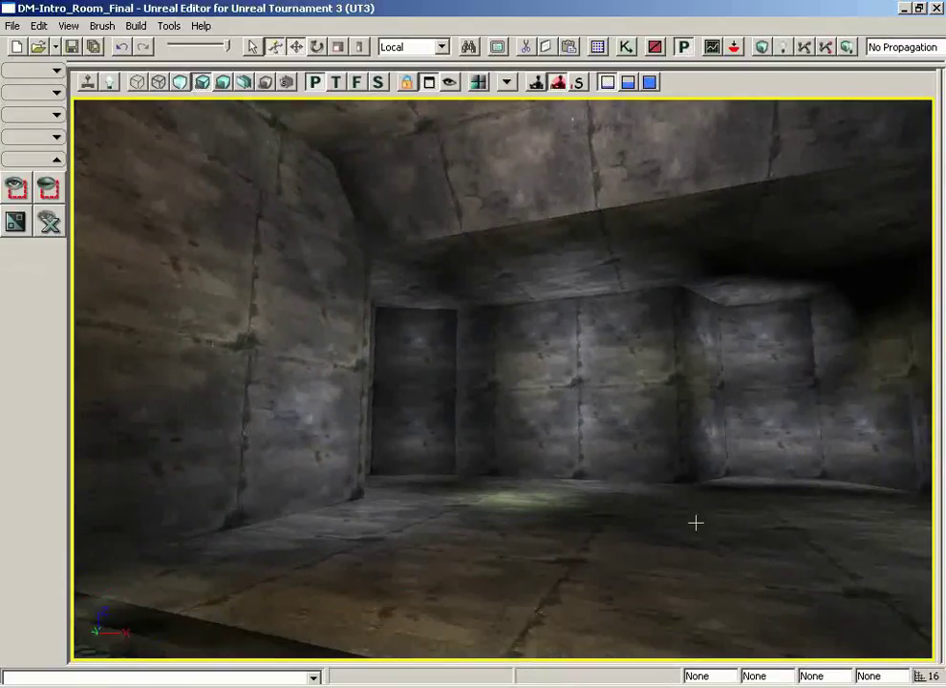
{"action": "right_click_drag", "start_coordinate": [695, 522], "coordinate": [75, 503]}
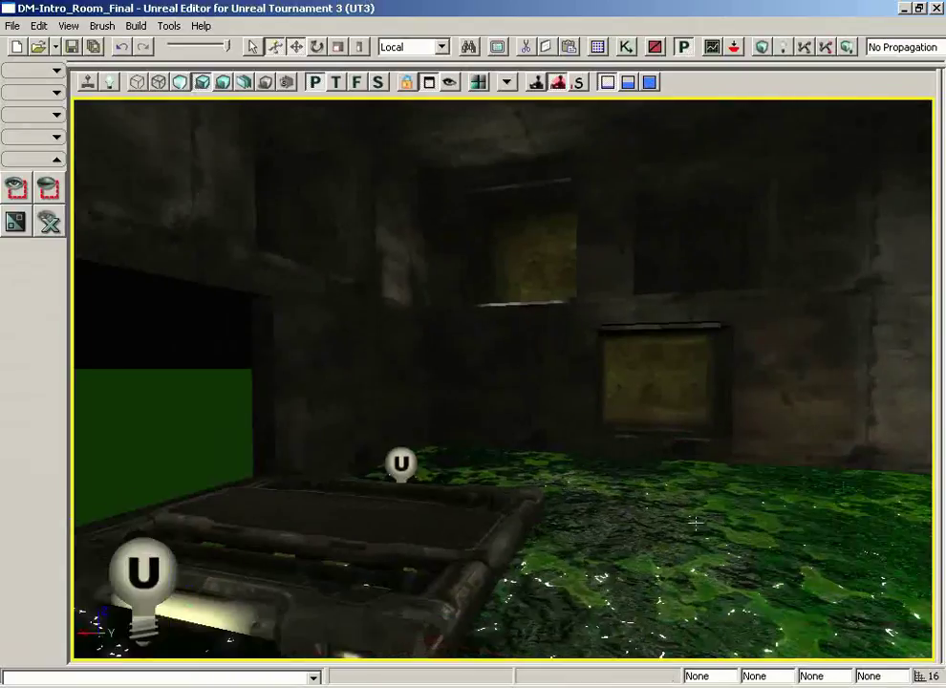
{"action": "left_click_drag", "start_coordinate": [686, 497], "coordinate": [651, 596]}
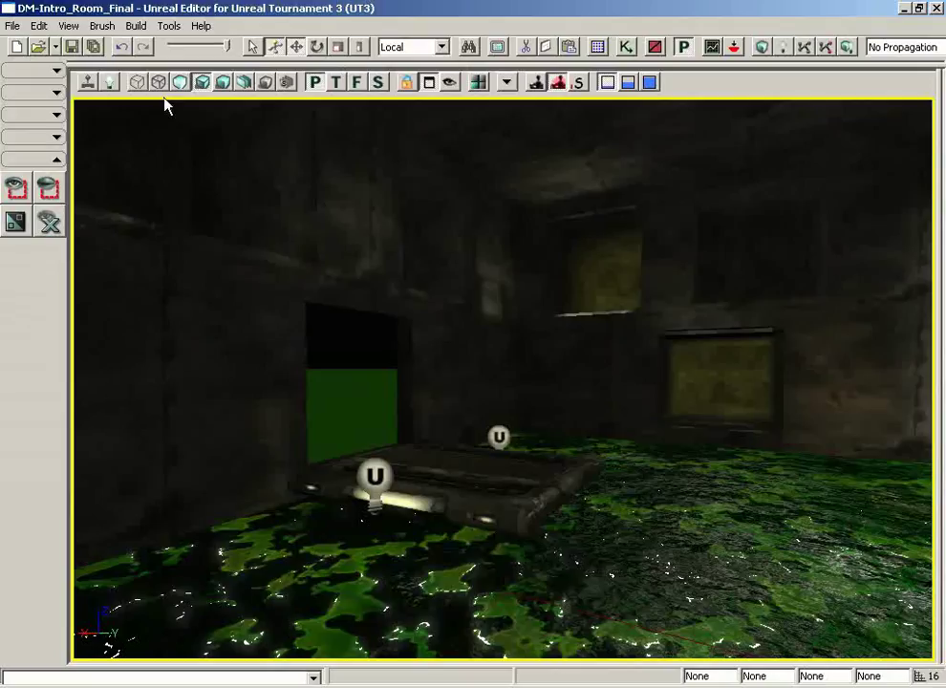
{"action": "left_click", "coordinate": [138, 82]}
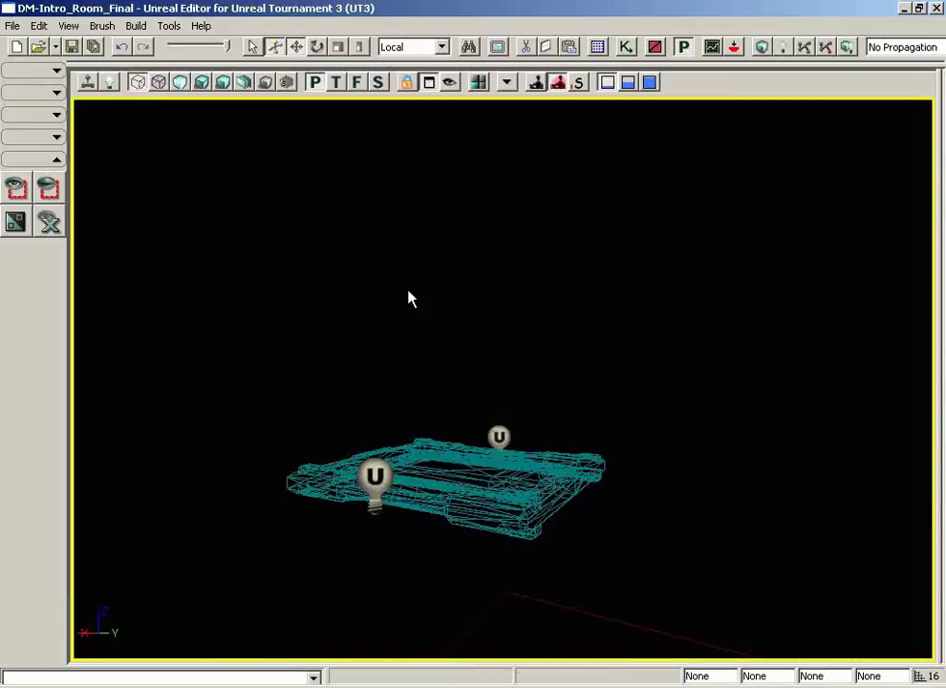
{"action": "right_click_drag", "start_coordinate": [478, 314], "coordinate": [540, 240]}
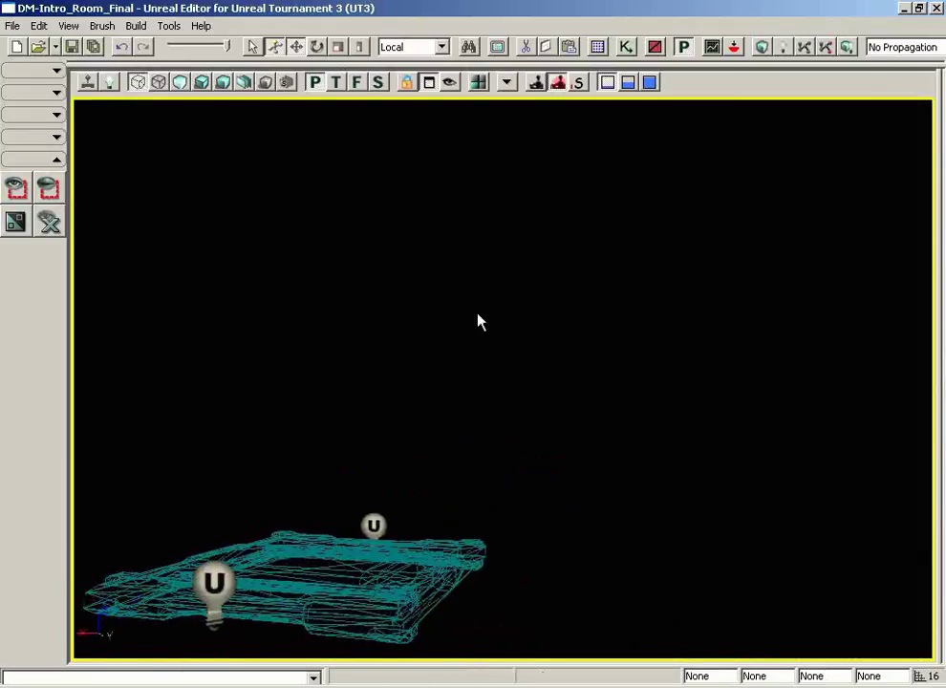
{"action": "left_click", "coordinate": [201, 83]}
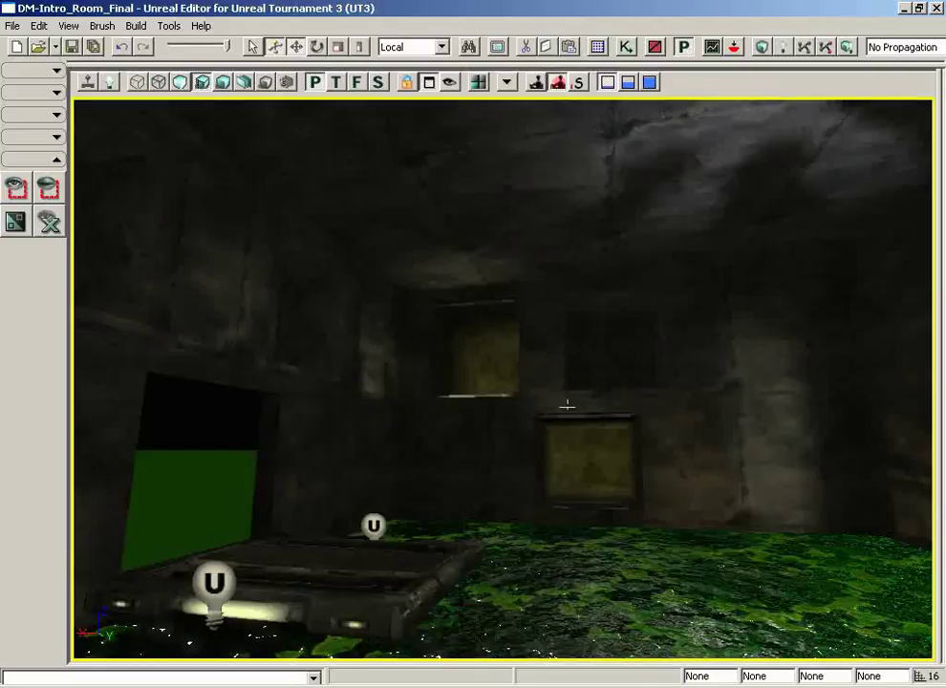
{"action": "right_click_drag", "start_coordinate": [566, 402], "coordinate": [565, 389]}
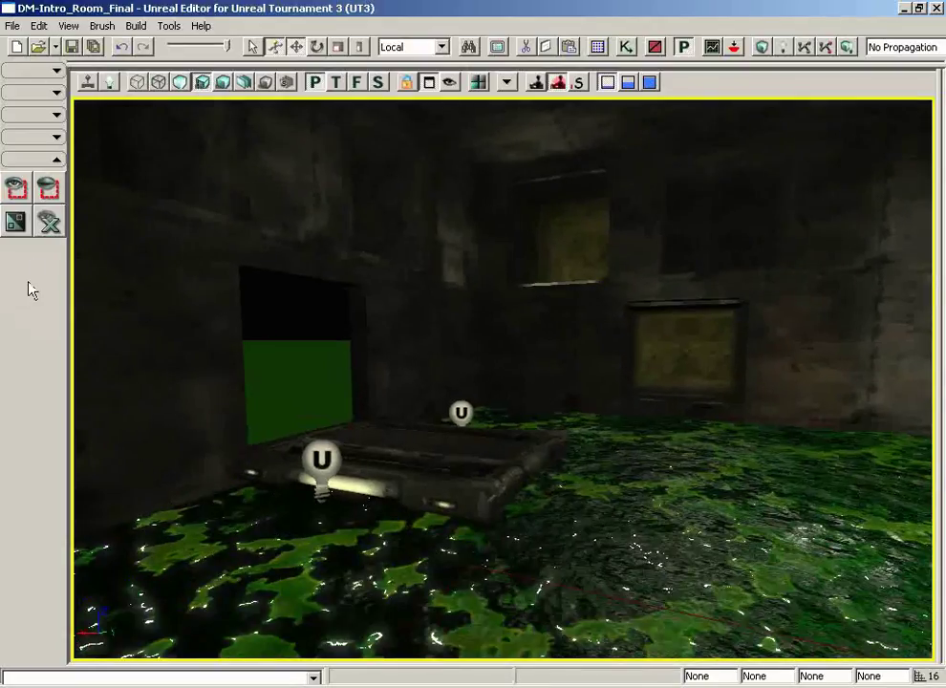
Show all actors again and hide the large machine standing on the nearer round glowing platform
{"action": "left_click", "coordinate": [47, 222]}
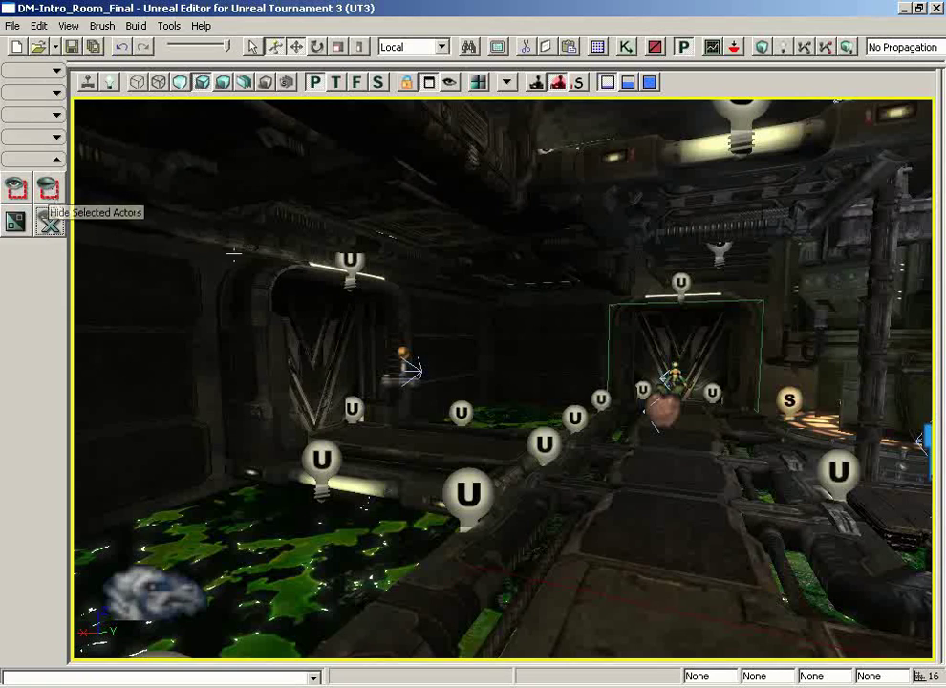
{"action": "right_click_drag", "start_coordinate": [413, 311], "coordinate": [804, 203]}
{"action": "left_click_drag", "start_coordinate": [805, 204], "coordinate": [298, 375]}
{"action": "right_click_drag", "start_coordinate": [298, 375], "coordinate": [402, 435]}
{"action": "left_click", "coordinate": [470, 293]}
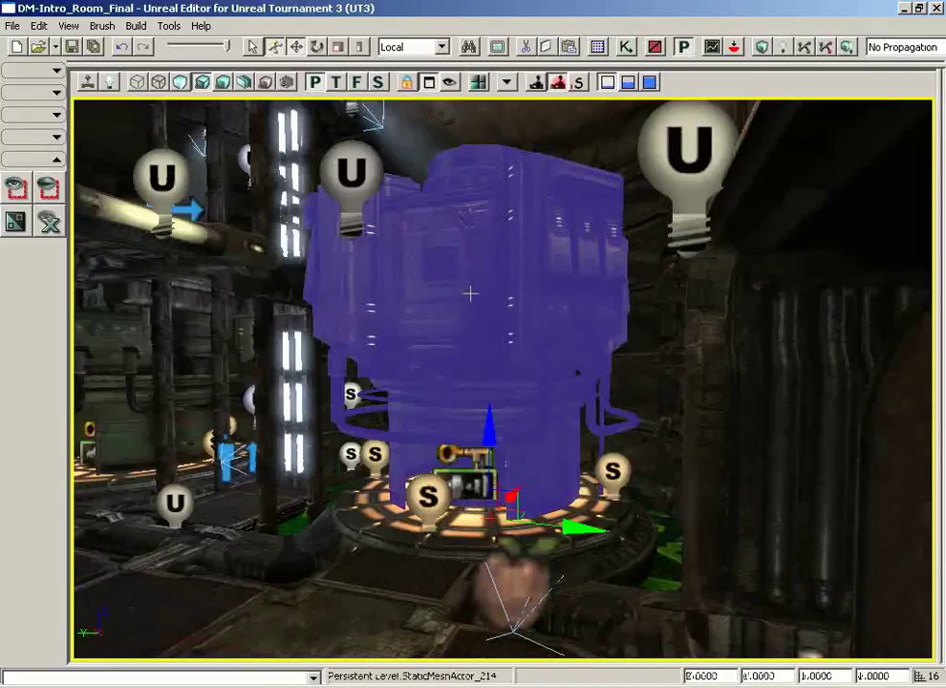
{"action": "left_click", "coordinate": [48, 190]}
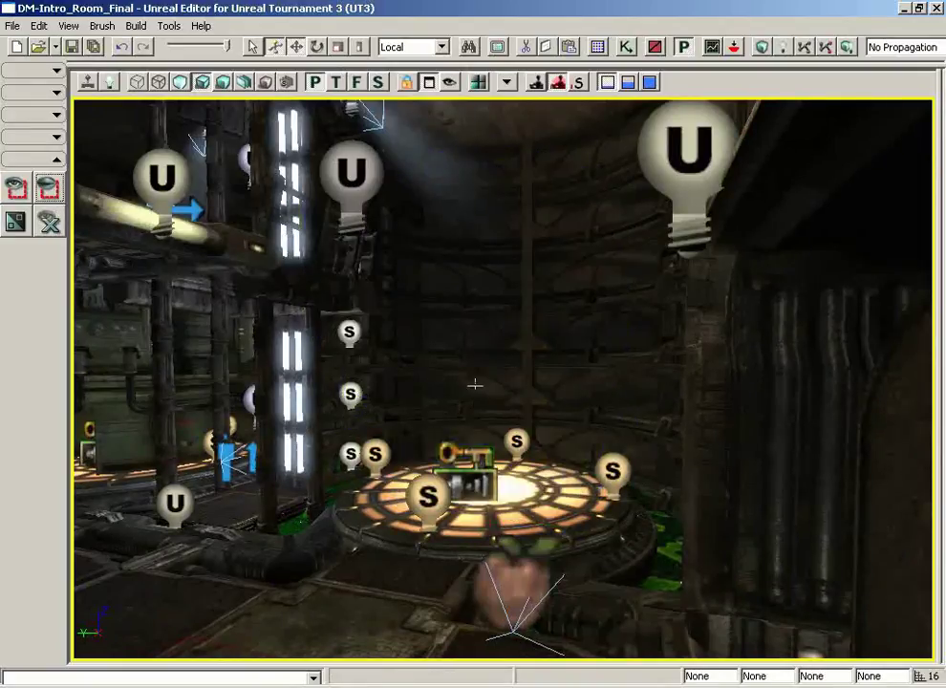
Hide the walkway floor mesh in front of the far V-shaped door
{"action": "left_click", "coordinate": [380, 551]}
{"action": "left_click", "coordinate": [407, 548]}
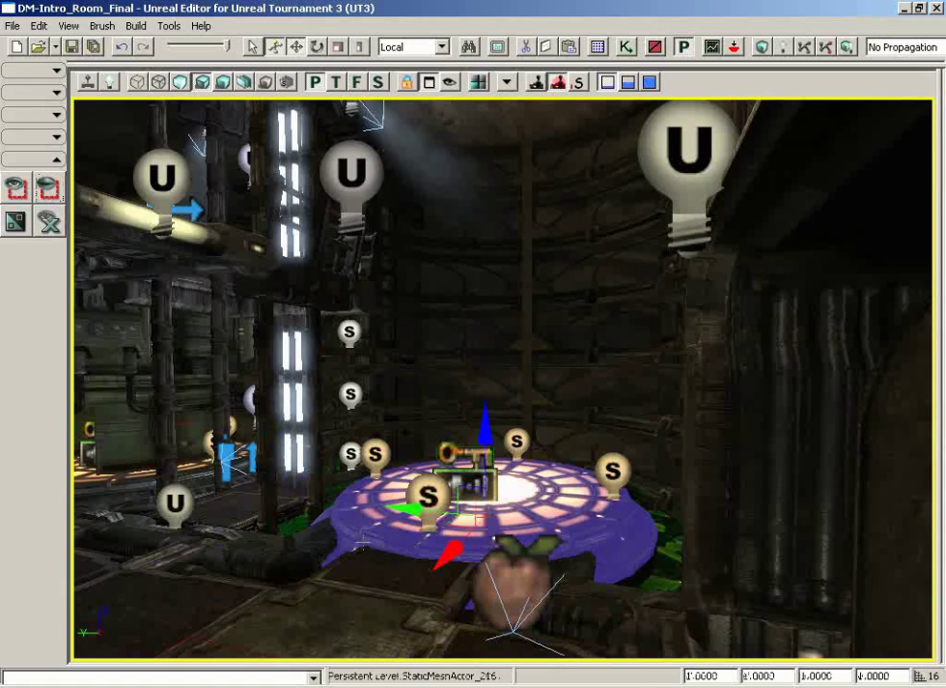
{"action": "left_click_drag", "start_coordinate": [362, 541], "coordinate": [163, 449]}
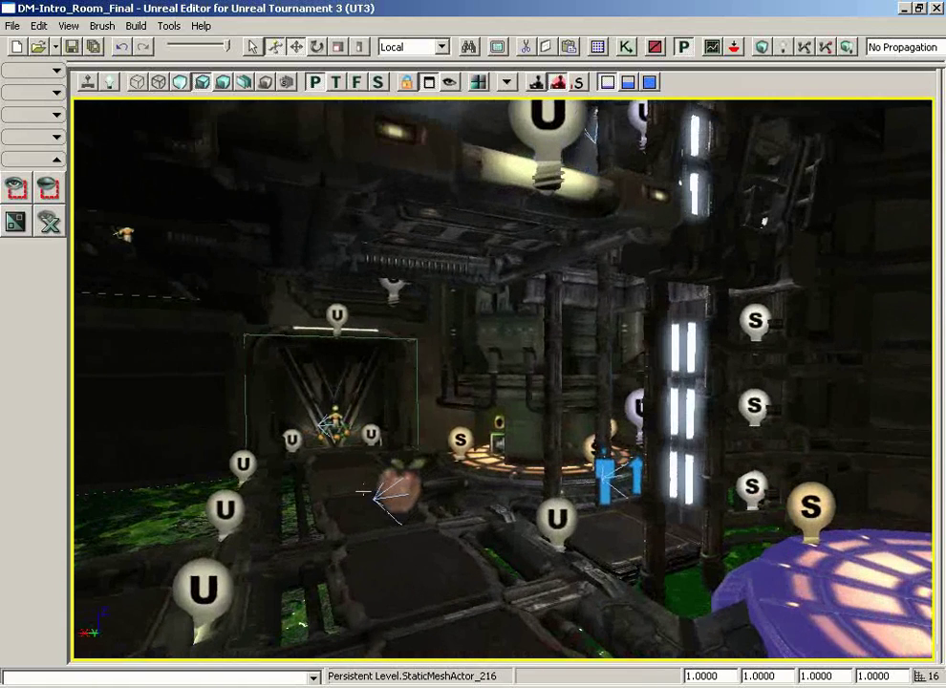
{"action": "left_click", "coordinate": [326, 493]}
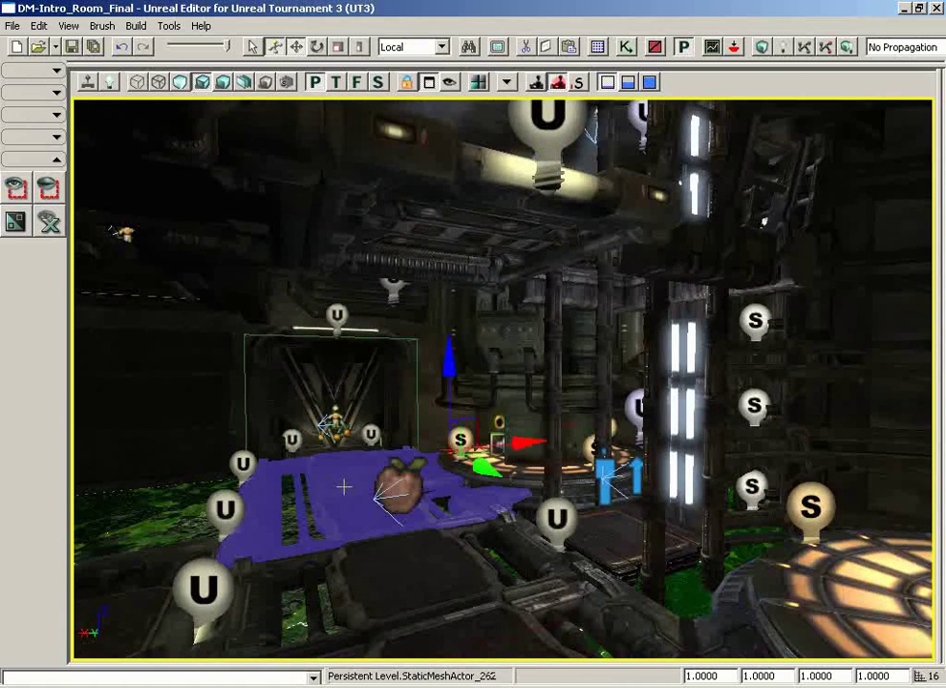
{"action": "left_click", "coordinate": [50, 191]}
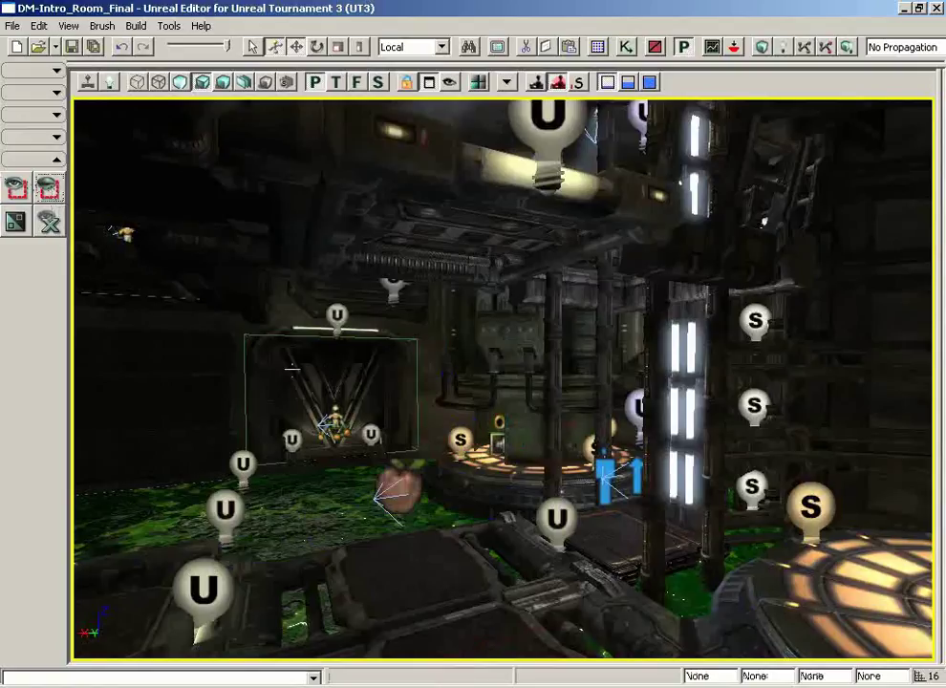
Hide the second large machine on the far round platform
{"action": "left_click", "coordinate": [500, 340]}
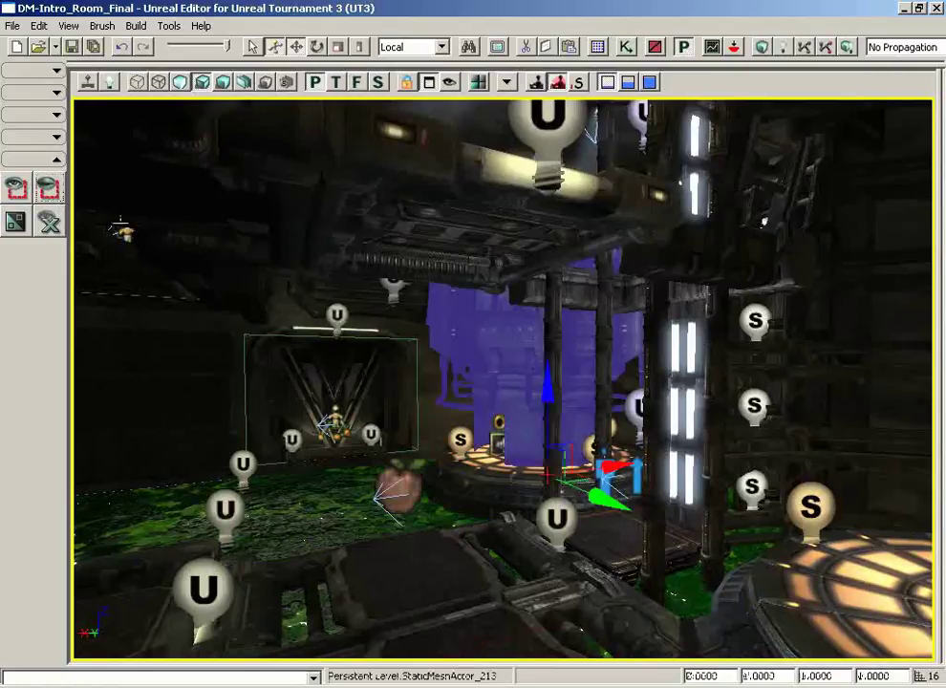
{"action": "left_click", "coordinate": [50, 190]}
{"action": "right_click_drag", "start_coordinate": [342, 494], "coordinate": [493, 420]}
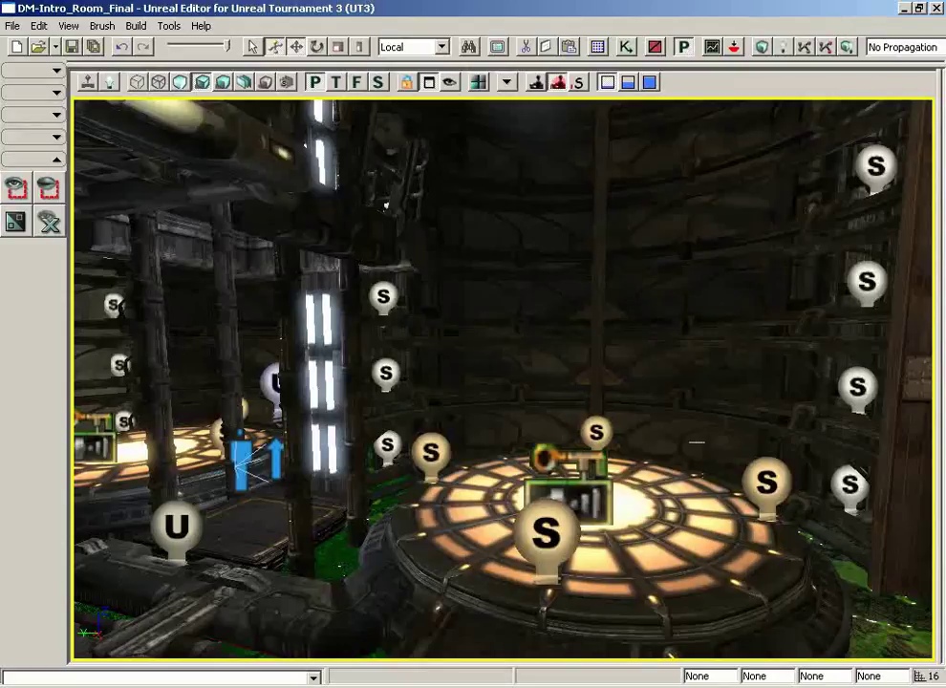
Search for actors whose names start with "stat"
{"action": "left_click", "coordinate": [469, 47]}
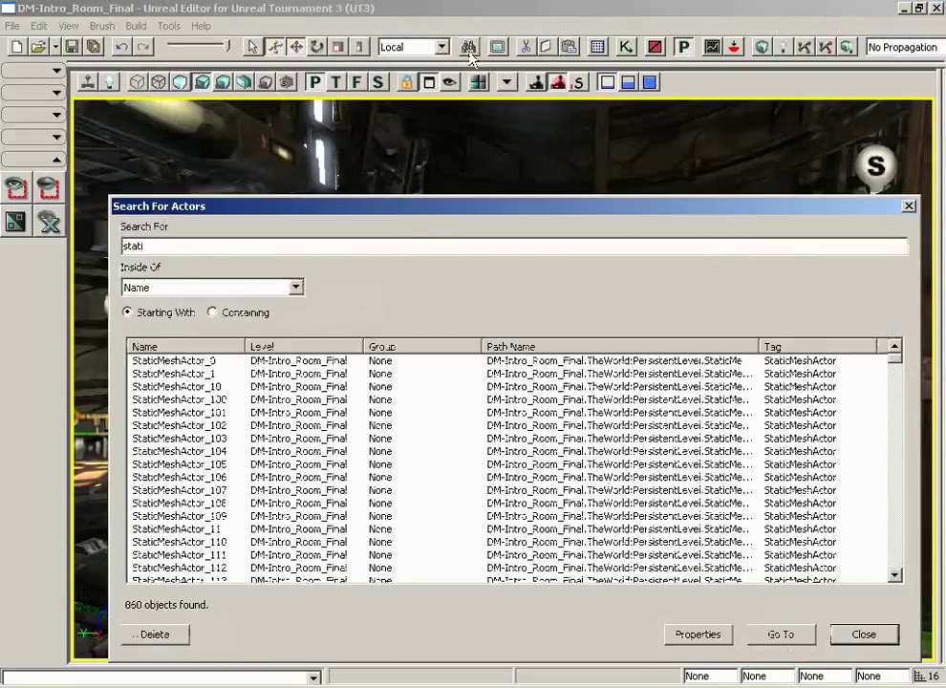
{"action": "double_click", "coordinate": [189, 242]}
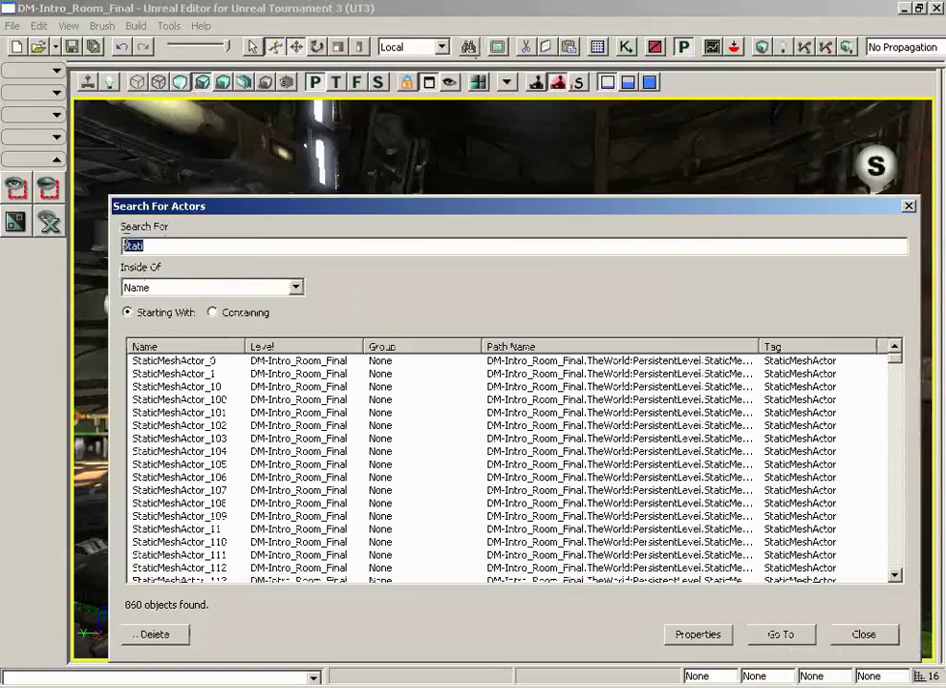
{"action": "key", "text": "BackSpace"}
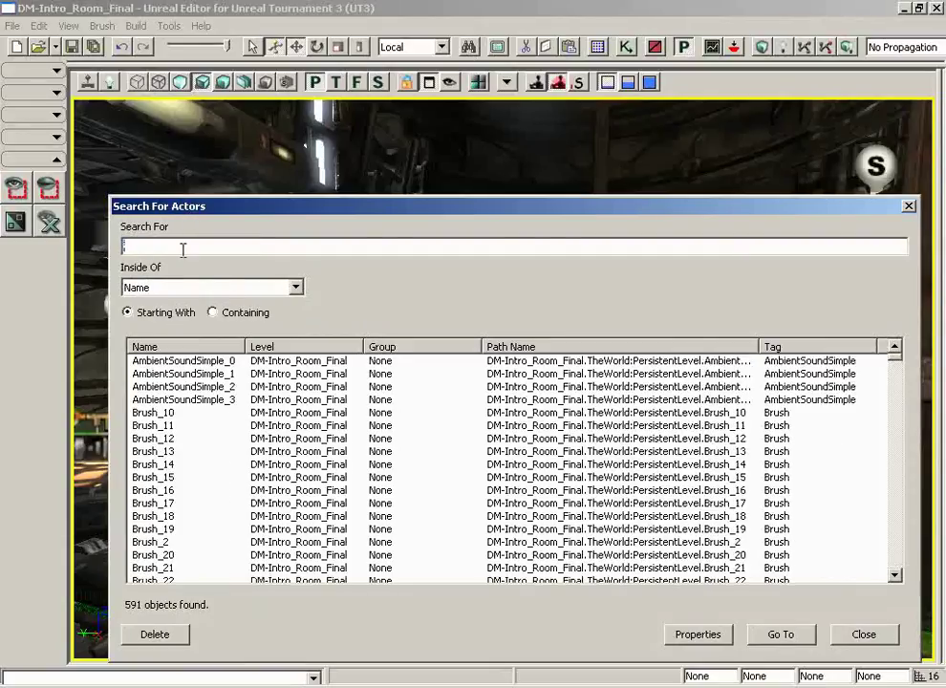
{"action": "type", "text": "stat"}
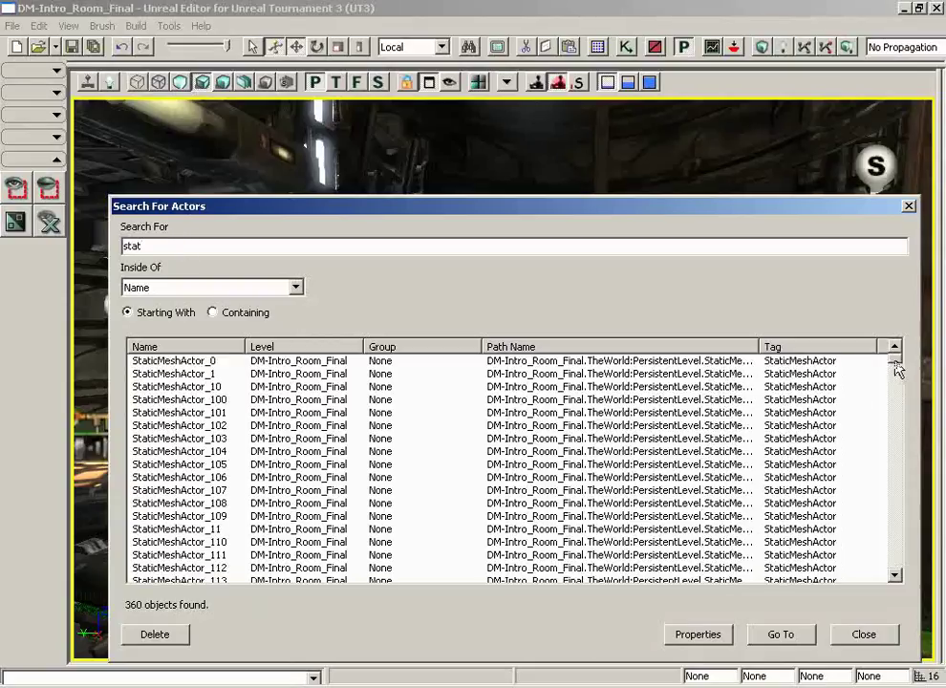
Pick StaticMeshActor_214 from the search results, open its properties and close the actor search
{"action": "left_click_drag", "start_coordinate": [896, 369], "coordinate": [895, 432]}
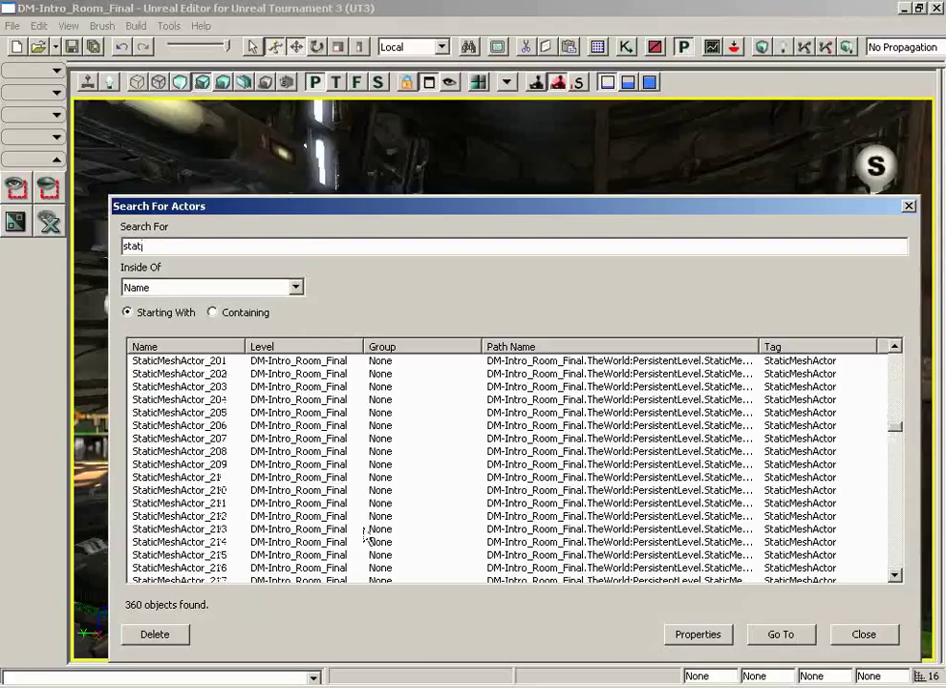
{"action": "left_click", "coordinate": [230, 542]}
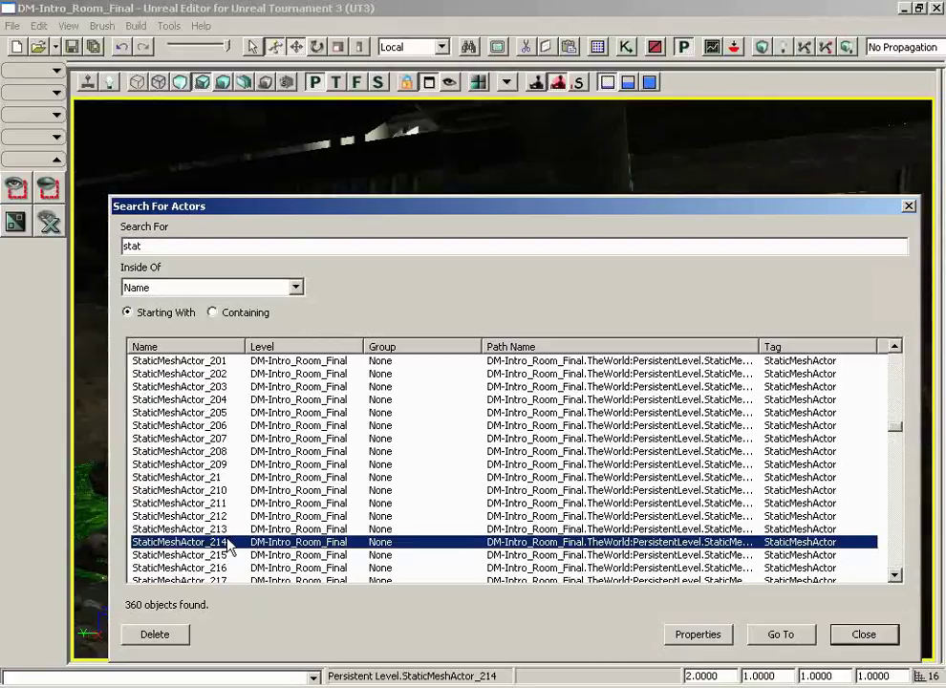
{"action": "left_click", "coordinate": [696, 635]}
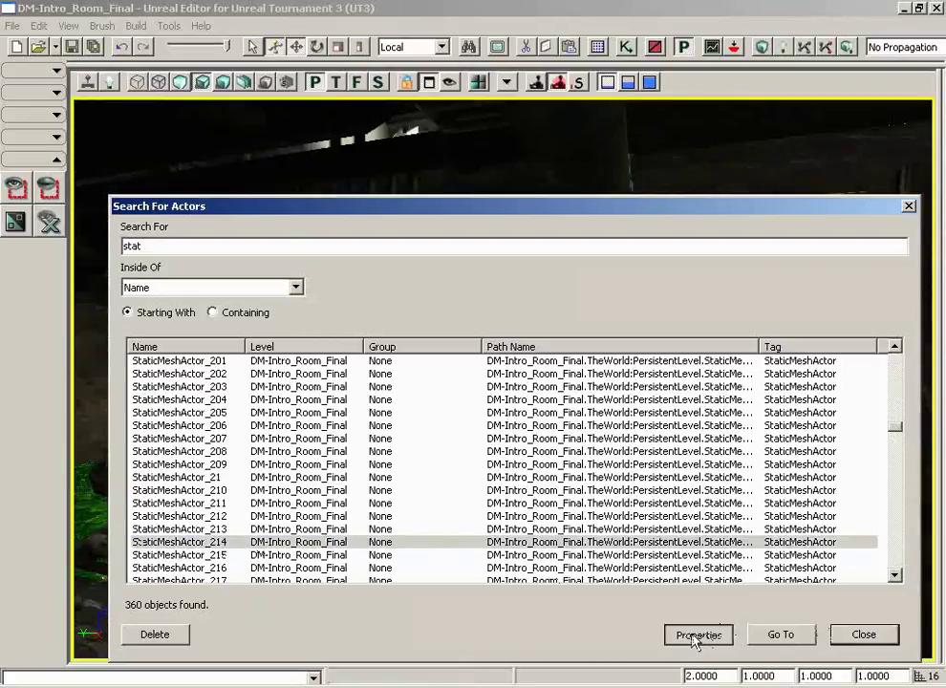
{"action": "left_click", "coordinate": [864, 634]}
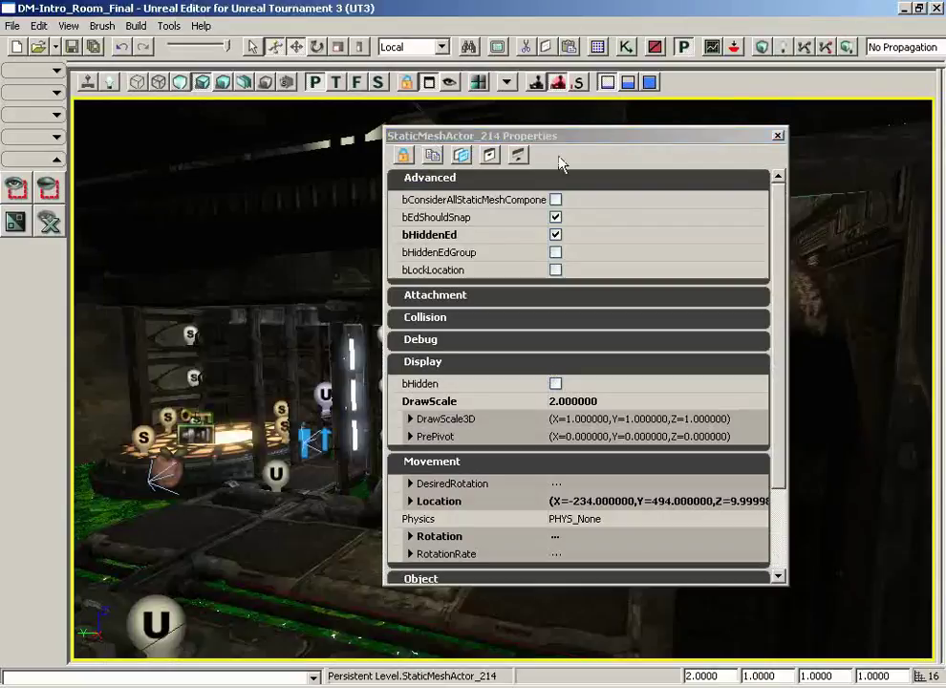
Collapse the property categories of StaticMeshActor_214, expand only Advanced and turn off bHiddenEd
{"action": "left_click", "coordinate": [518, 157]}
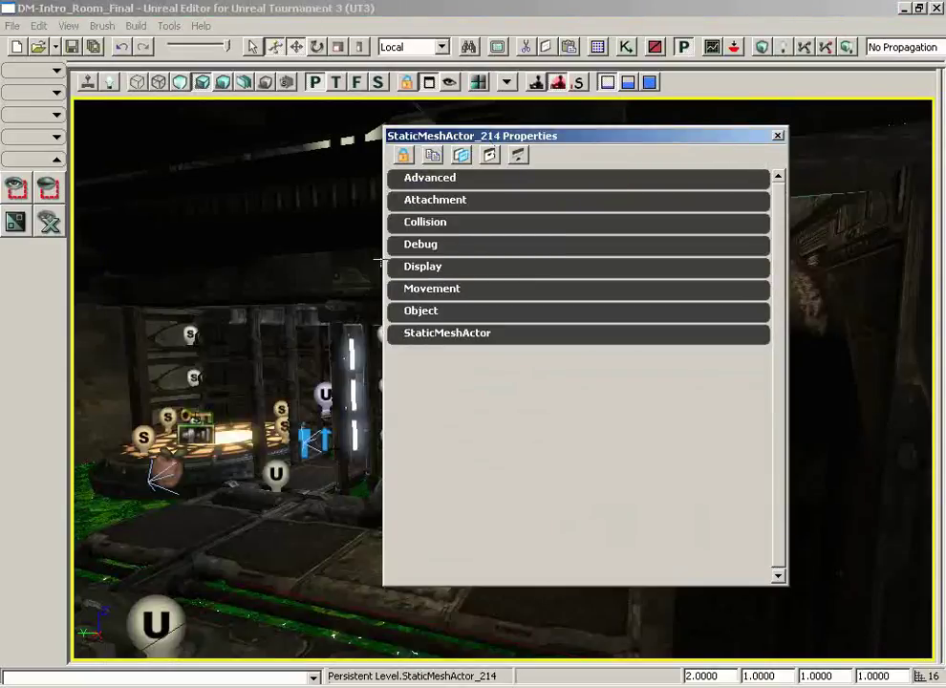
{"action": "left_click", "coordinate": [447, 181]}
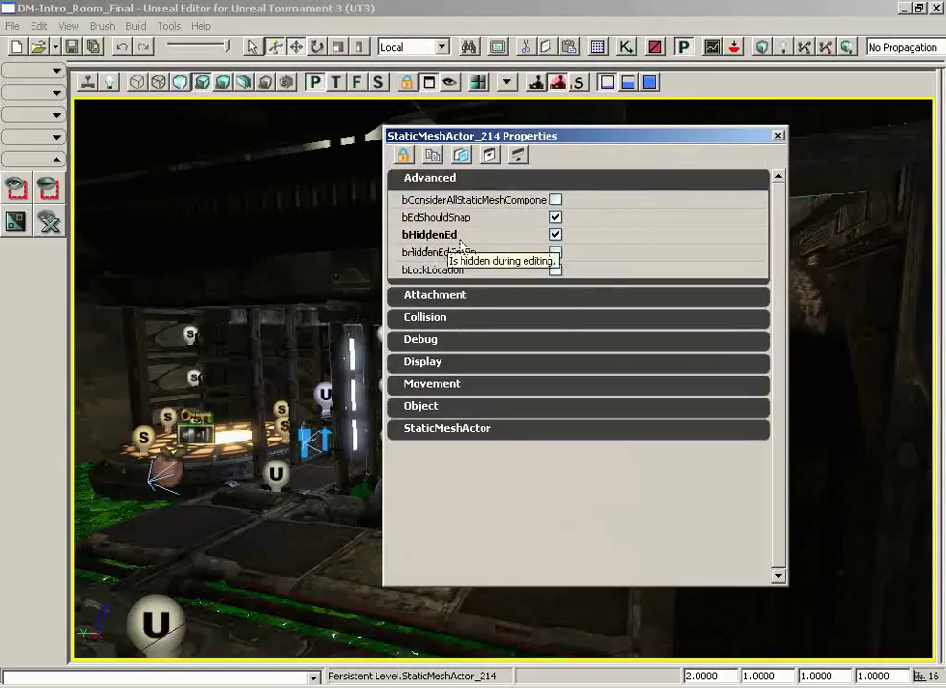
{"action": "left_click_drag", "start_coordinate": [576, 145], "coordinate": [380, 145]}
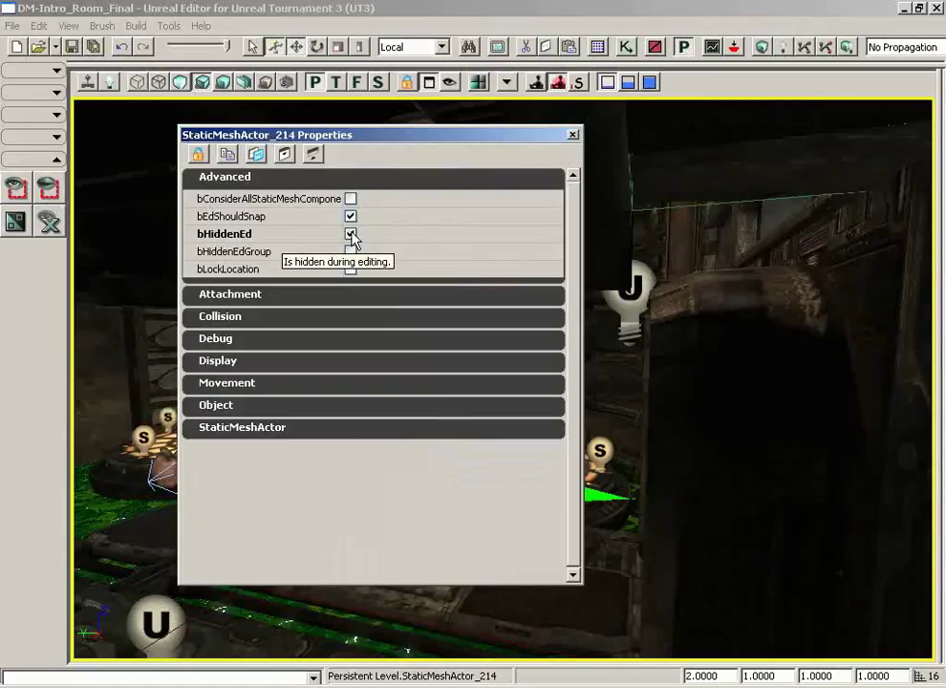
{"action": "left_click", "coordinate": [351, 234]}
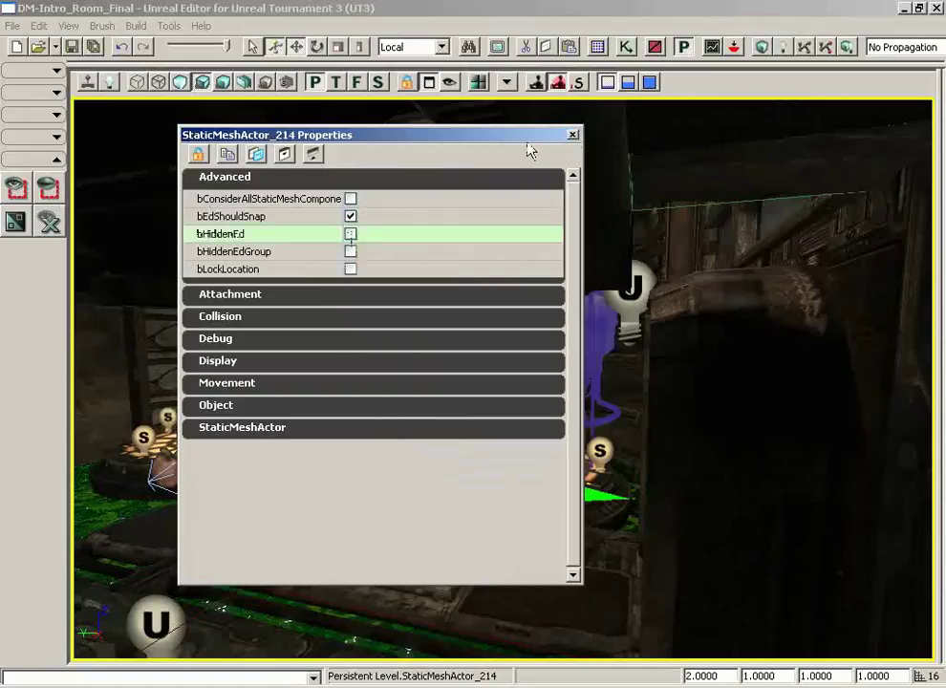
Close the properties of StaticMeshActor_214 and bring the unhidden machine fully into view
{"action": "left_click", "coordinate": [572, 135]}
{"action": "left_click_drag", "start_coordinate": [536, 350], "coordinate": [496, 211]}
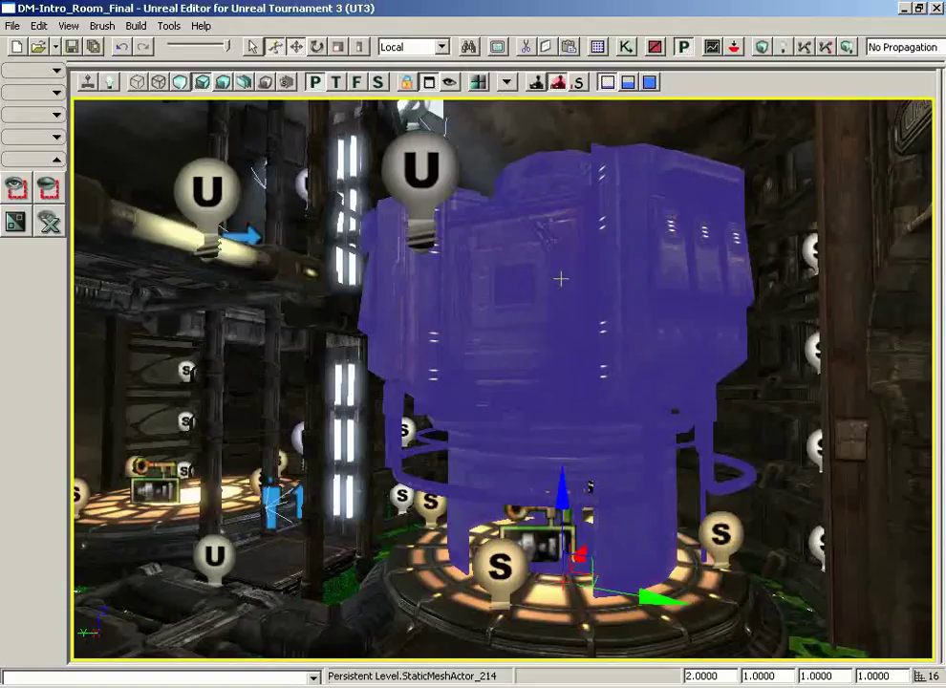
Select one after another the round platform under the machine, the point light near the walkway floor, and the large machine itself
{"action": "left_click", "coordinate": [437, 604]}
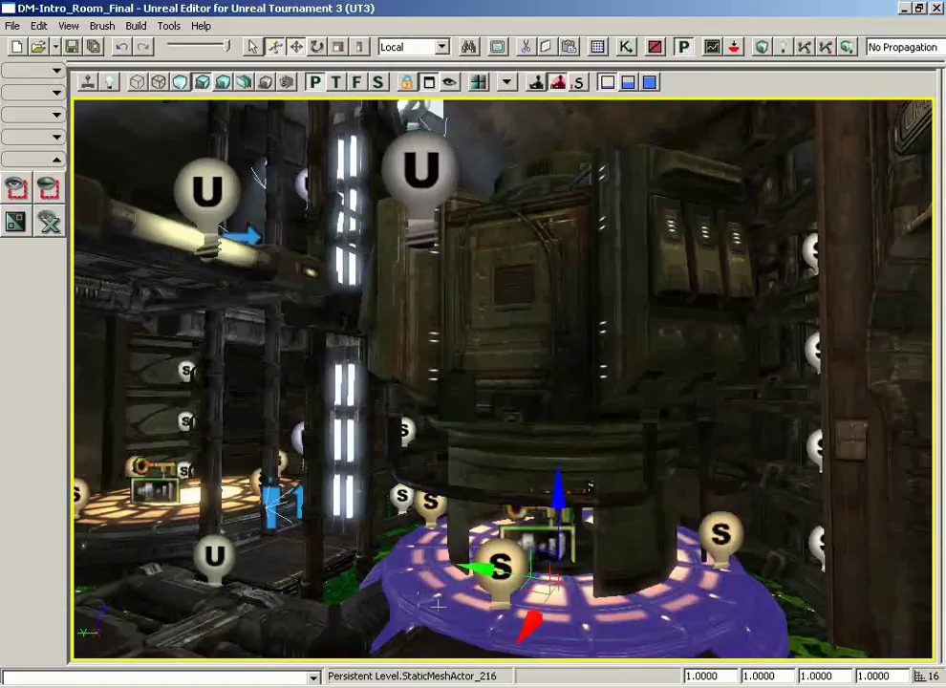
{"action": "left_click", "coordinate": [214, 551]}
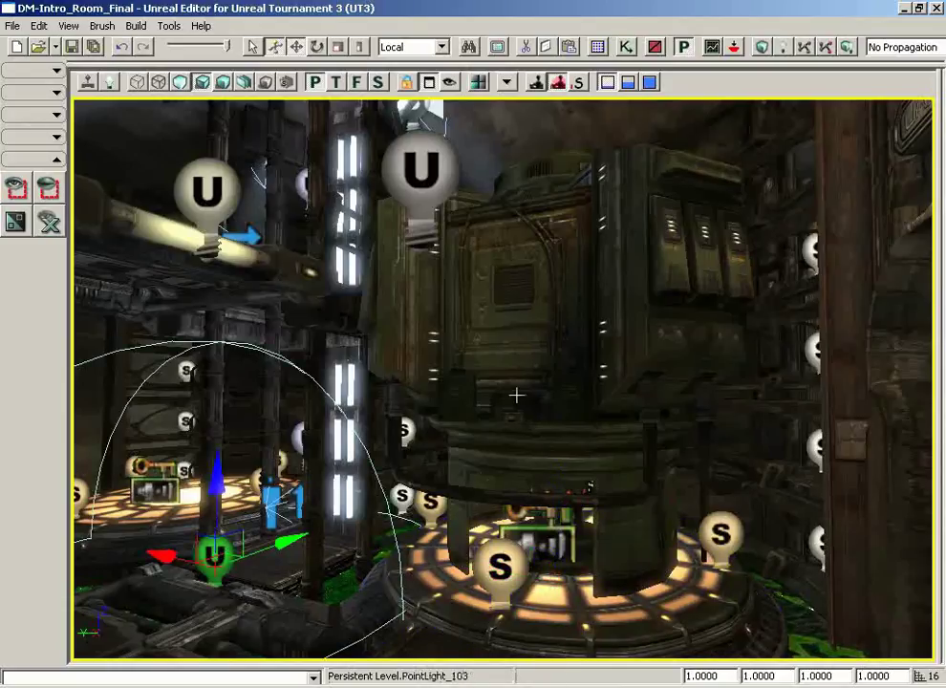
{"action": "left_click", "coordinate": [515, 326]}
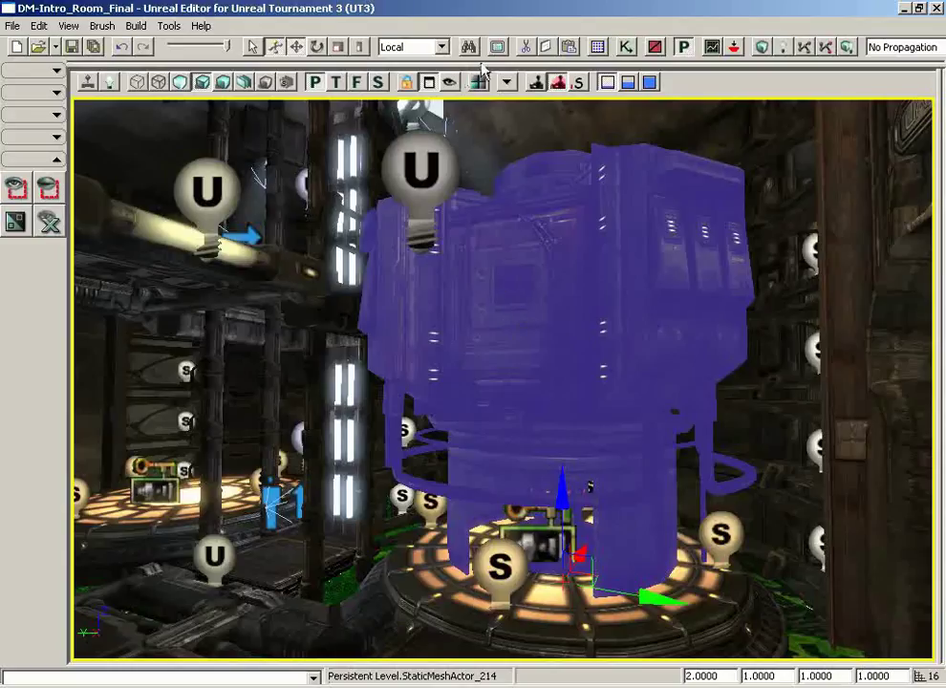
With the large machine selected, invert the selection to all other actors and invert it back to the machine
{"action": "left_click_drag", "start_coordinate": [499, 372], "coordinate": [330, 367]}
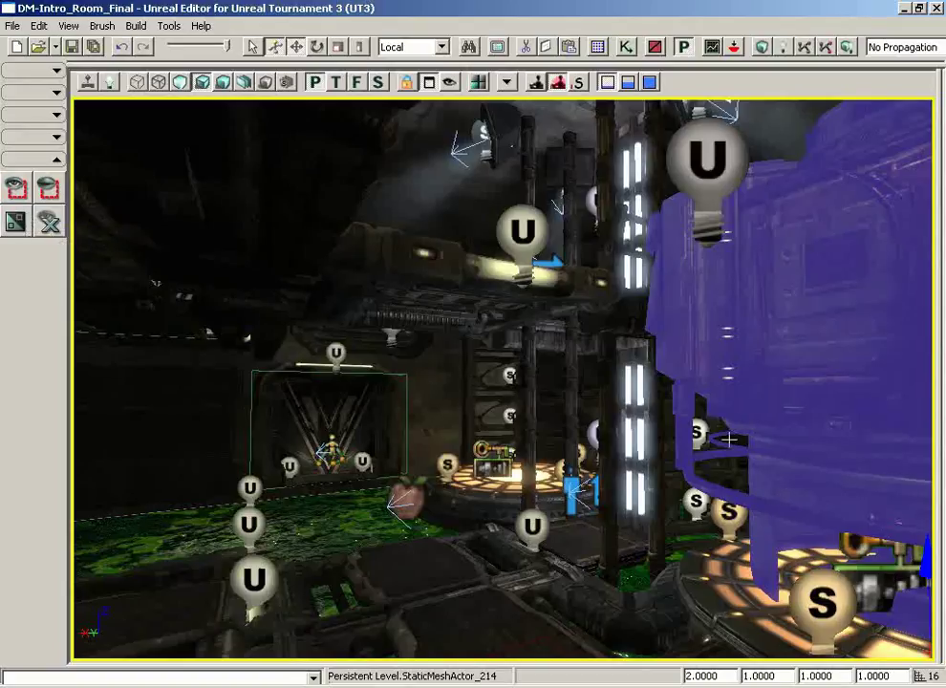
{"action": "left_click_drag", "start_coordinate": [727, 440], "coordinate": [835, 418]}
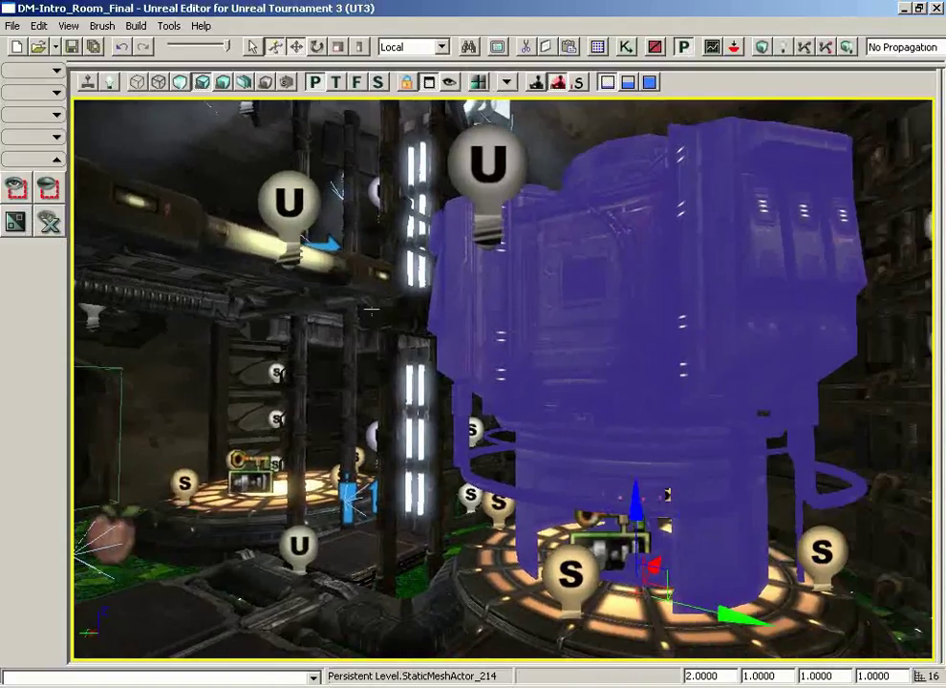
{"action": "left_click", "coordinate": [15, 222]}
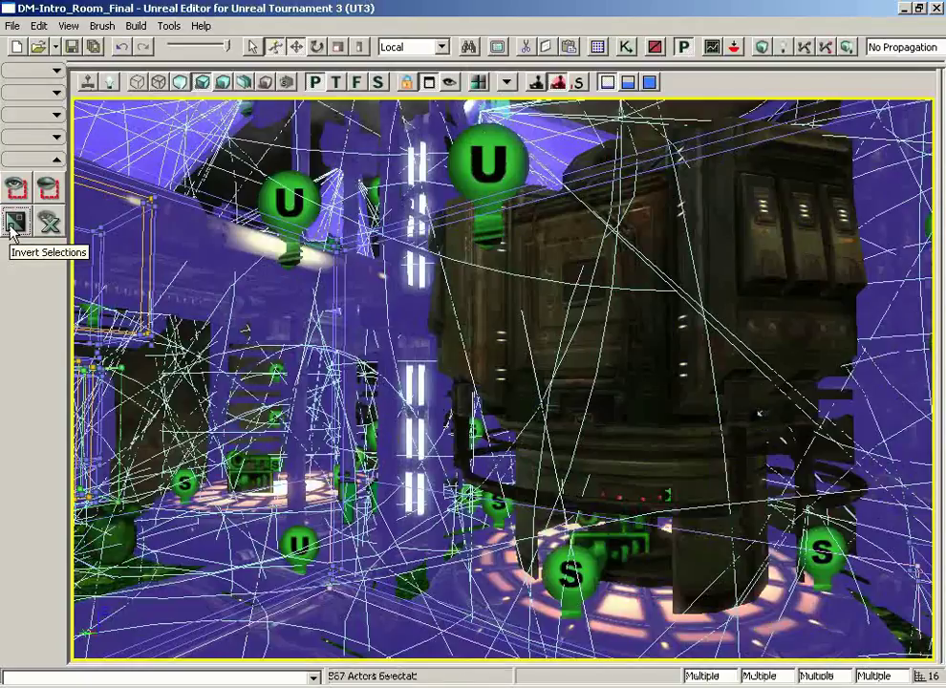
{"action": "left_click", "coordinate": [15, 222]}
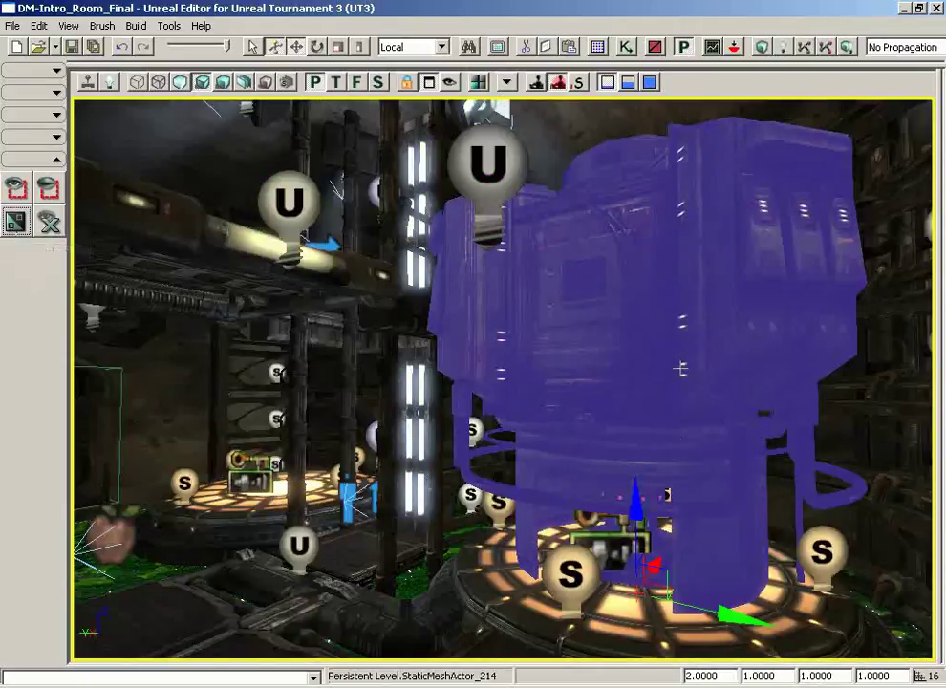